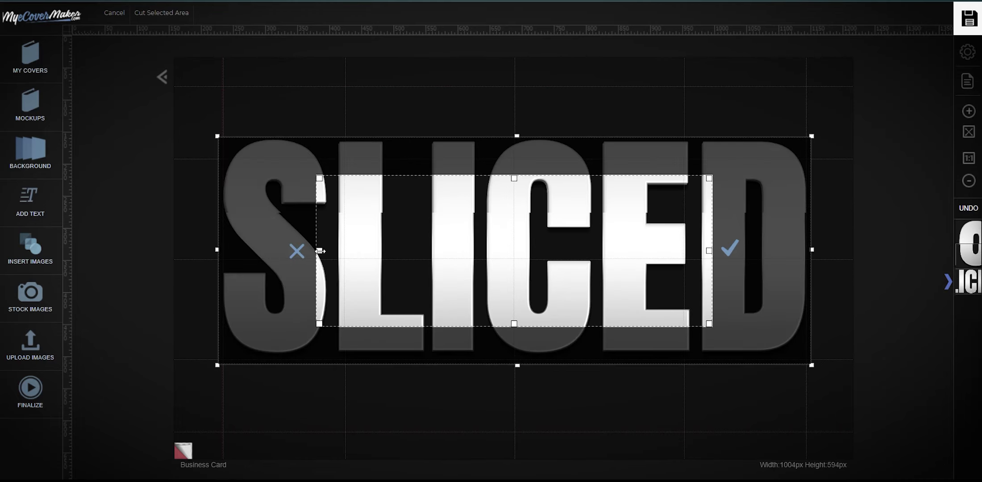
Step: Crop the preview word down to a horizontal middle strip and apply the cut
{"action": "left_click_drag", "start_coordinate": [320, 250], "coordinate": [222, 246]}
{"action": "left_click_drag", "start_coordinate": [709, 251], "coordinate": [807, 246]}
{"action": "left_click_drag", "start_coordinate": [514, 178], "coordinate": [514, 214]}
{"action": "left_click_drag", "start_coordinate": [514, 323], "coordinate": [525, 284]}
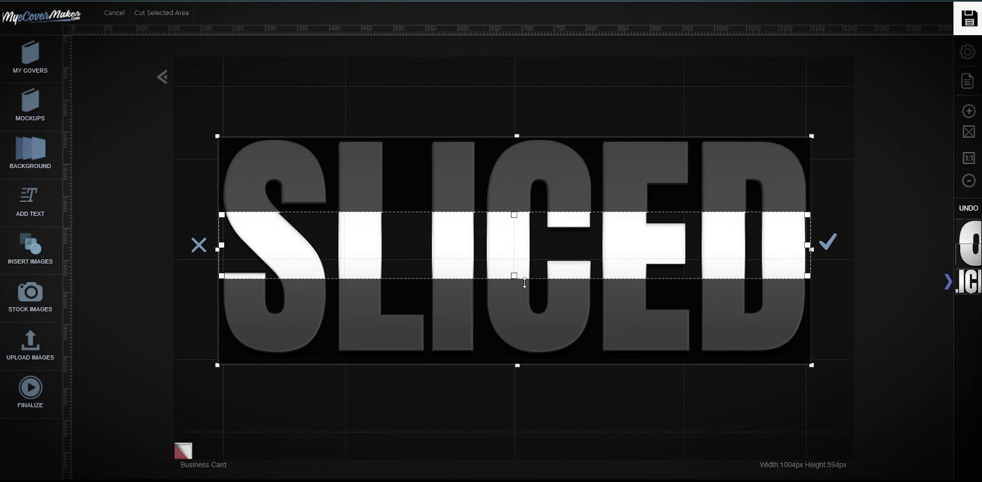
{"action": "left_click", "coordinate": [827, 242]}
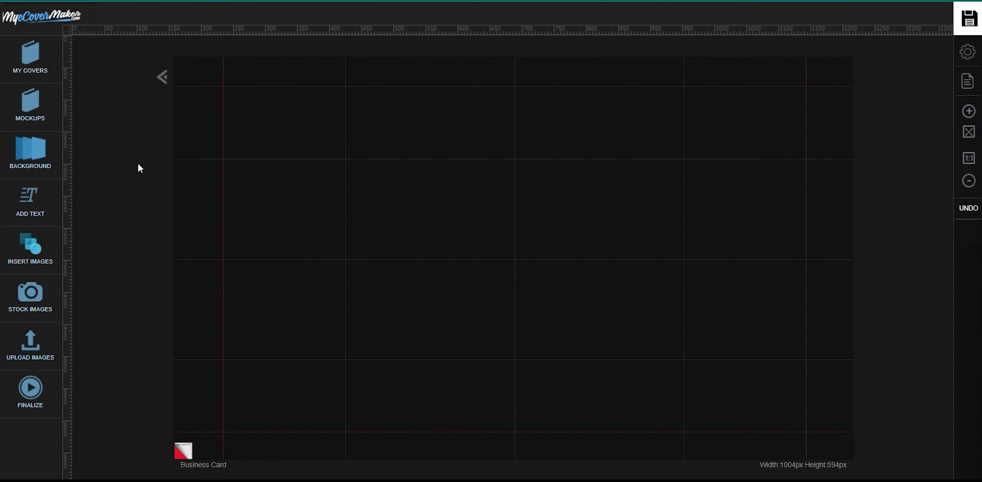
Step: Add a white (FFFFFF) Anton heading reading SLICED, enlarged to span the canvas width
{"action": "left_click", "coordinate": [91, 206]}
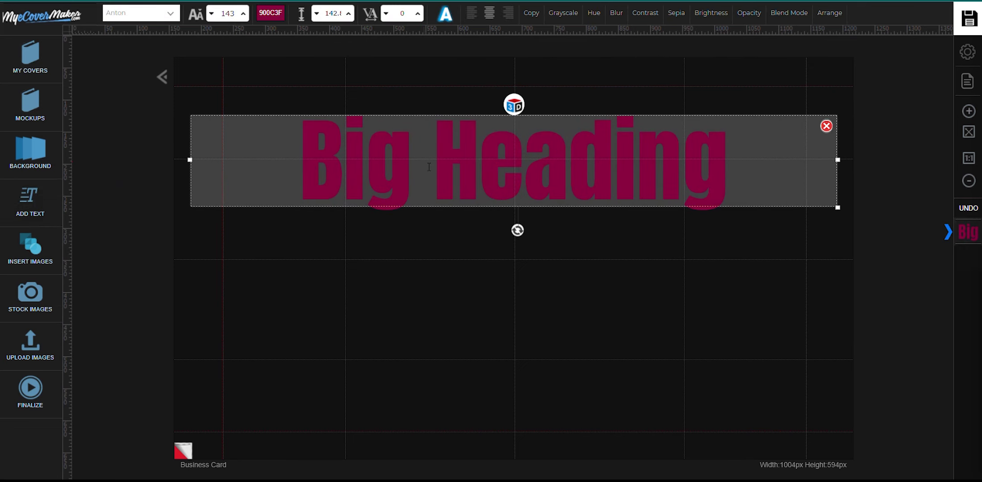
{"action": "double_click", "coordinate": [429, 167]}
{"action": "type", "text": "SL"}
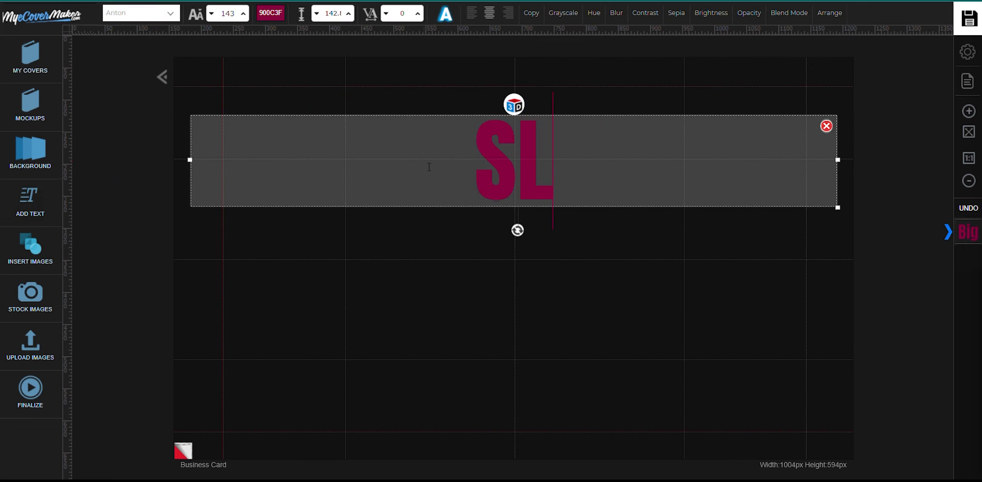
{"action": "type", "text": "ICED"}
{"action": "left_click", "coordinate": [270, 13]}
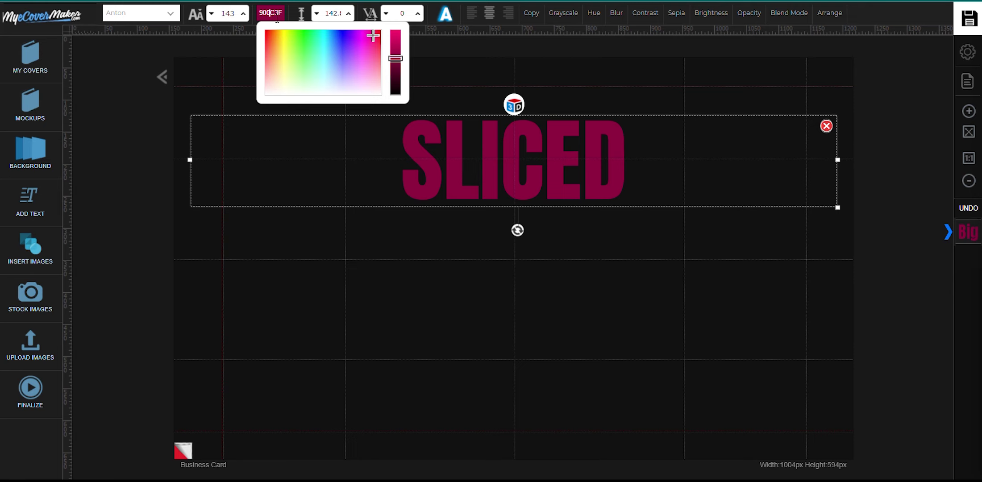
{"action": "left_click_drag", "start_coordinate": [378, 54], "coordinate": [265, 94]}
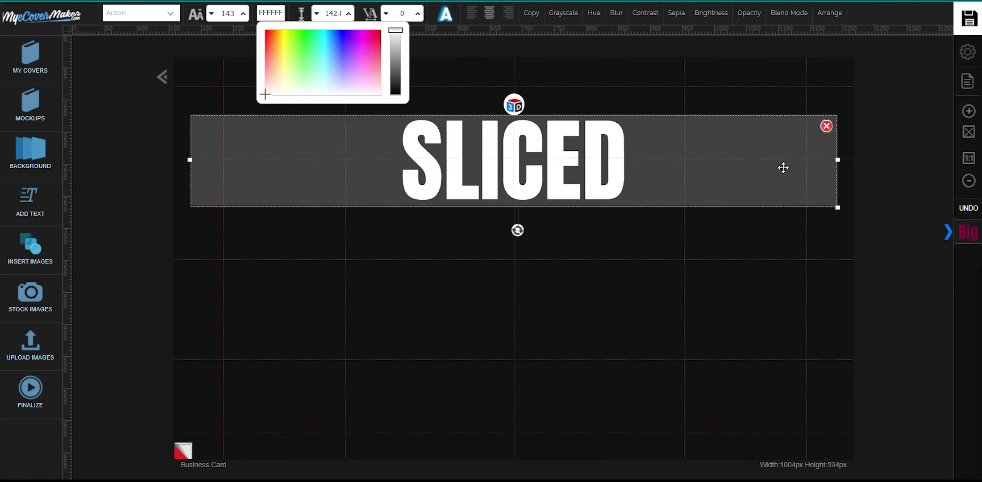
{"action": "mouse_move", "coordinate": [839, 159]}
{"action": "left_mouse_down"}
{"action": "mouse_move", "coordinate": [460, 185]}
{"action": "mouse_move", "coordinate": [858, 352]}
{"action": "left_mouse_up"}
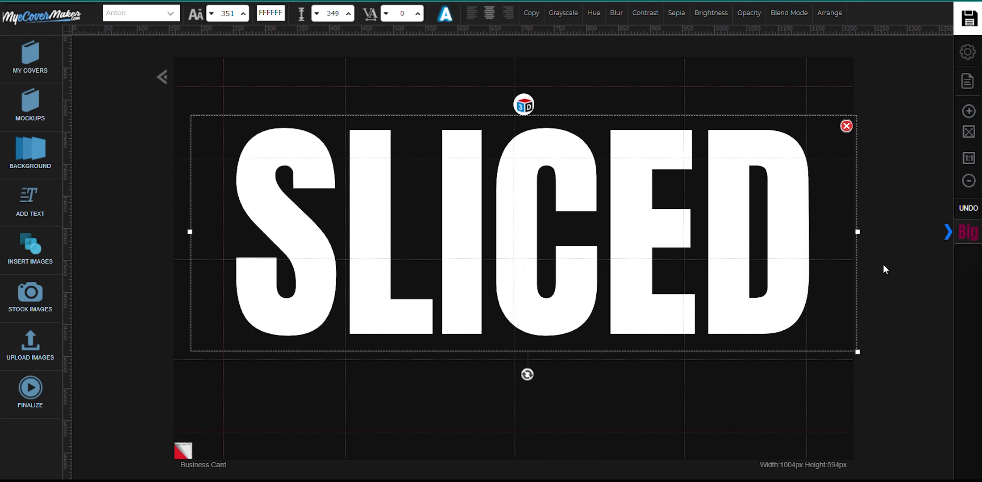
{"action": "left_click_drag", "start_coordinate": [752, 265], "coordinate": [746, 286]}
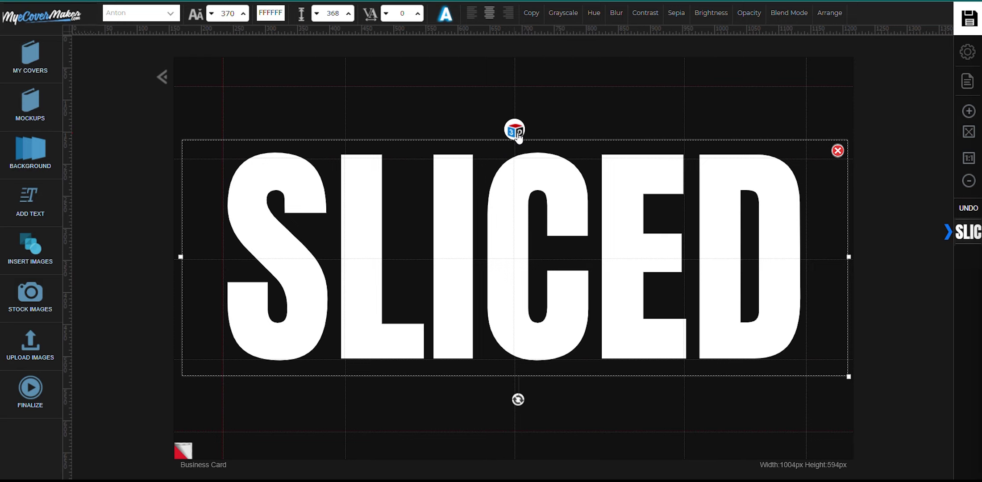
Step: Apply the Silv2 silver 3D style to the SLICED text
{"action": "left_click", "coordinate": [514, 130]}
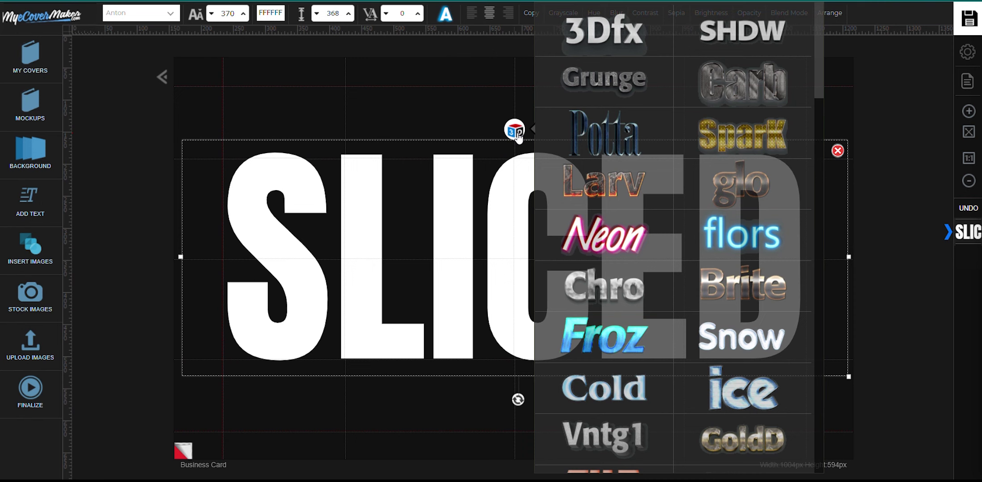
{"action": "scroll", "coordinate": [617, 152], "scroll_direction": "down", "scroll_amount": 5}
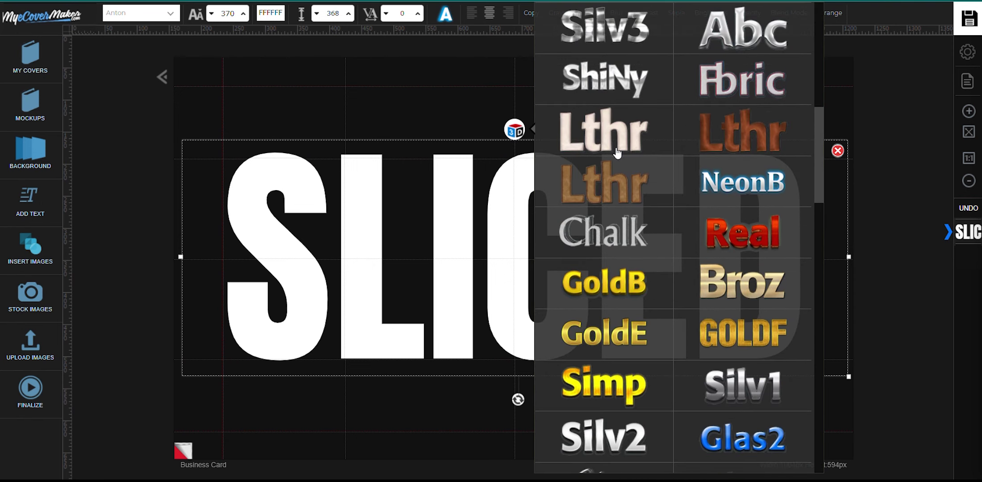
{"action": "scroll", "coordinate": [614, 165], "scroll_direction": "down", "scroll_amount": 5}
{"action": "left_click", "coordinate": [612, 181]}
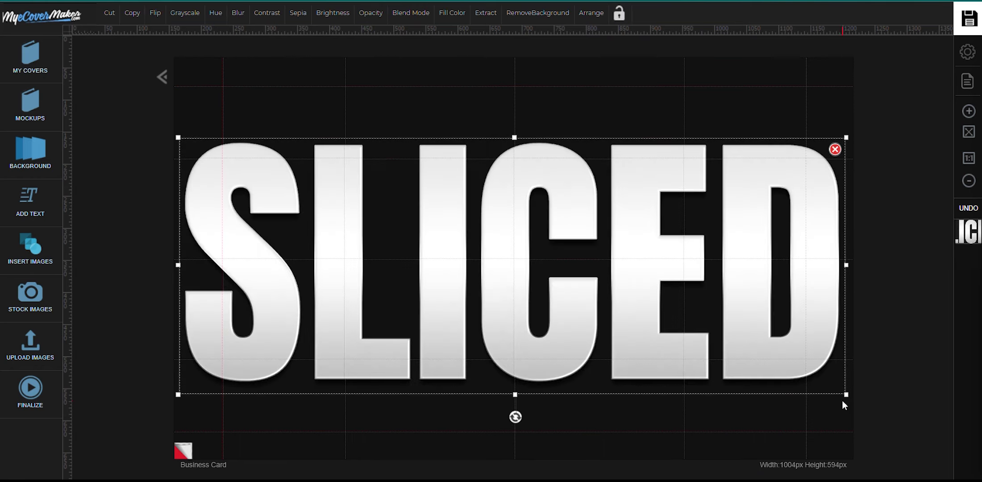
Step: Shrink and centre the silver SLICED word, then stack two duplicates exactly over it
{"action": "left_click_drag", "start_coordinate": [848, 399], "coordinate": [772, 368]}
{"action": "left_click_drag", "start_coordinate": [590, 276], "coordinate": [660, 285]}
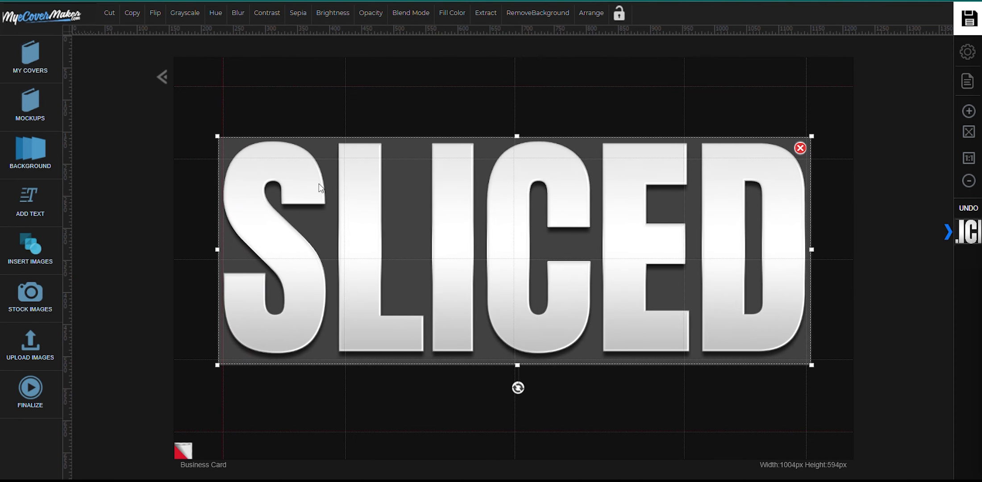
{"action": "left_click", "coordinate": [133, 13]}
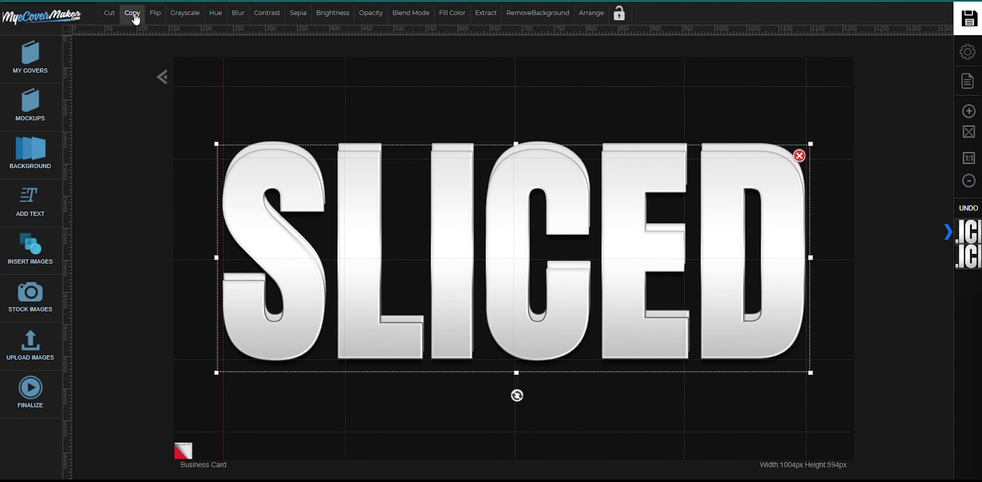
{"action": "left_click", "coordinate": [132, 14]}
{"action": "mouse_move", "coordinate": [454, 272]}
{"action": "left_mouse_down"}
{"action": "mouse_move", "coordinate": [516, 188]}
{"action": "mouse_move", "coordinate": [583, 423]}
{"action": "mouse_move", "coordinate": [583, 294]}
{"action": "left_mouse_up"}
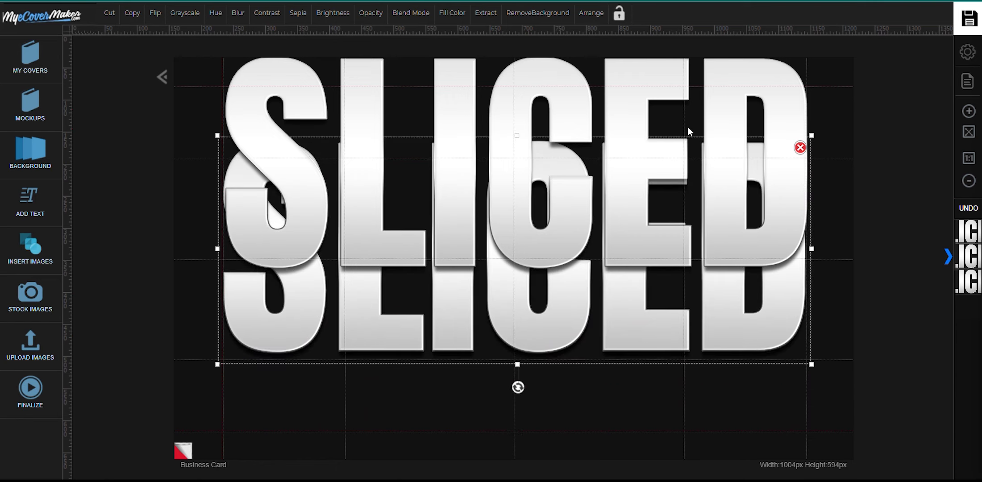
{"action": "left_click_drag", "start_coordinate": [694, 97], "coordinate": [694, 180]}
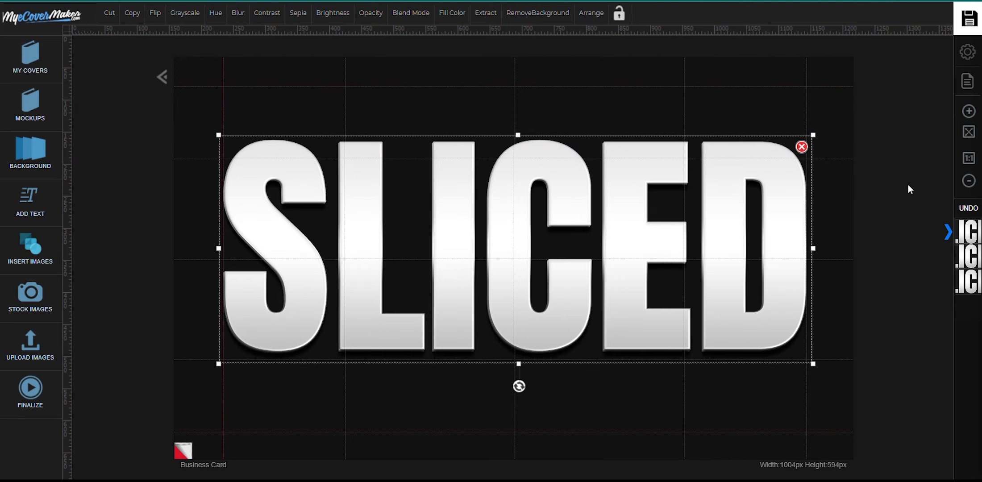
Step: Cut the top SLICED copy down to the upper strip of the letters
{"action": "left_click", "coordinate": [911, 189]}
{"action": "left_click", "coordinate": [621, 228]}
{"action": "left_click", "coordinate": [109, 13]}
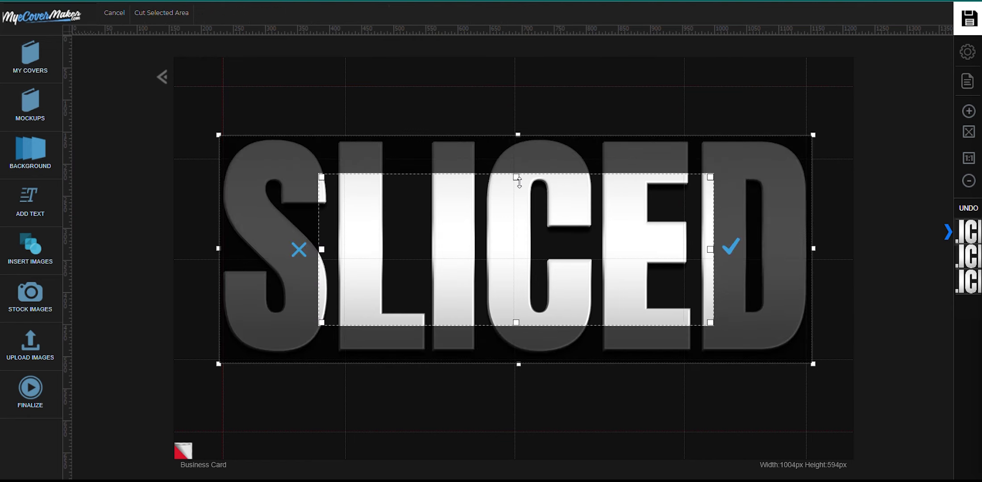
{"action": "left_click_drag", "start_coordinate": [517, 178], "coordinate": [528, 131]}
{"action": "left_click_drag", "start_coordinate": [326, 232], "coordinate": [163, 241]}
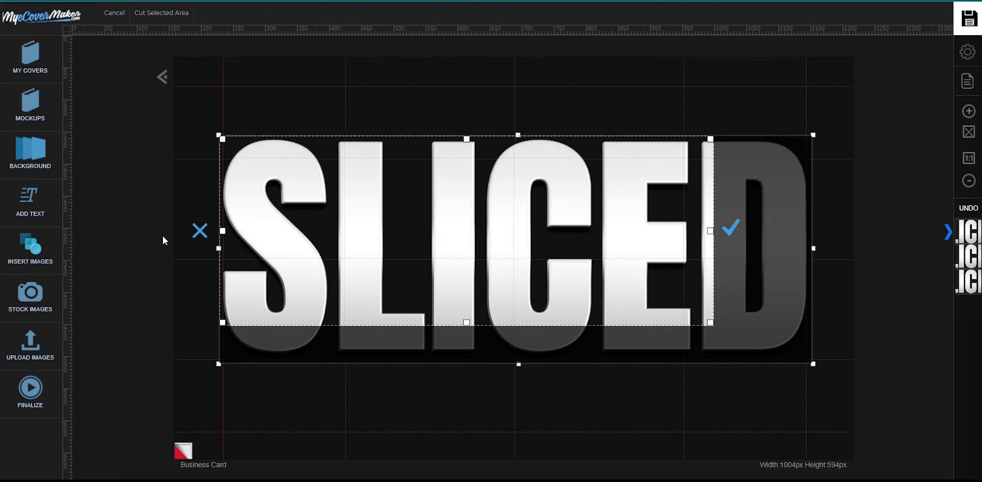
{"action": "left_click_drag", "start_coordinate": [711, 233], "coordinate": [821, 226]}
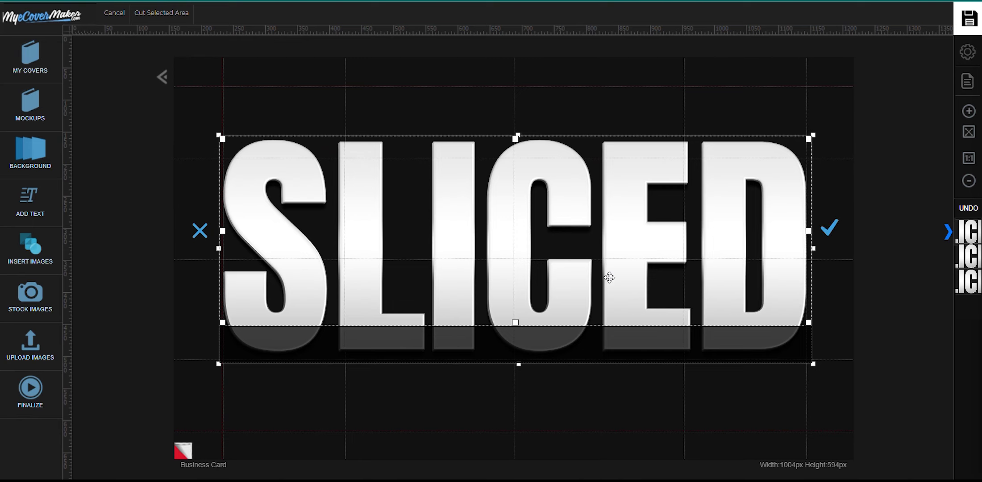
{"action": "left_click_drag", "start_coordinate": [514, 329], "coordinate": [527, 216]}
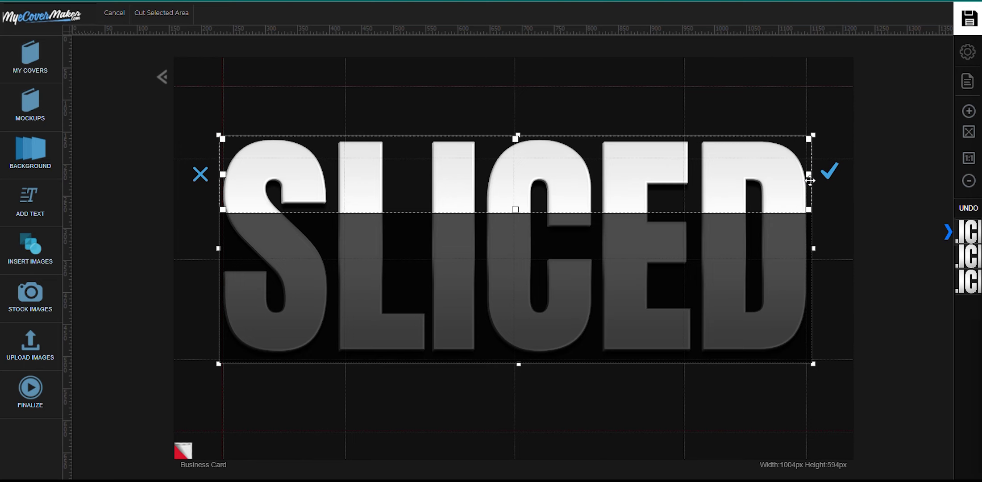
{"action": "left_click", "coordinate": [826, 177]}
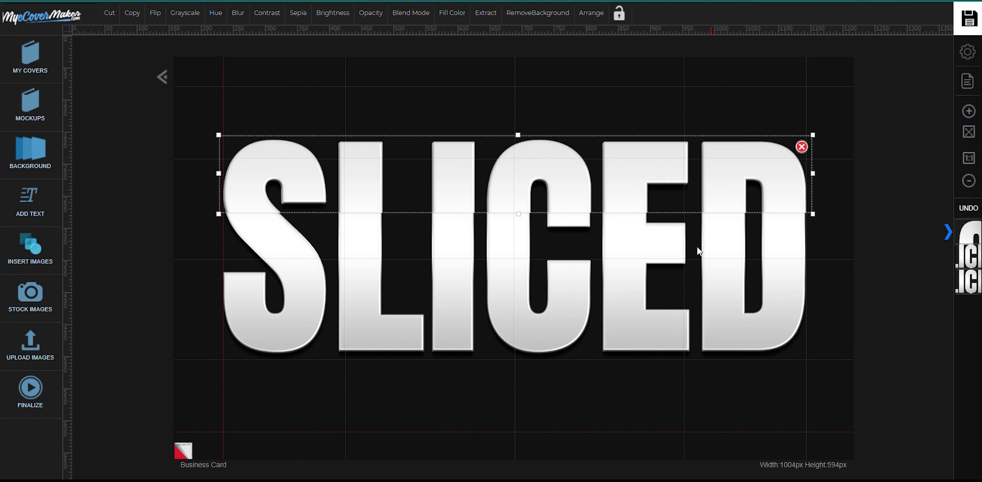
Step: Cut the next copy down to the lower letter strip, then select the remaining full copy
{"action": "left_click", "coordinate": [683, 255]}
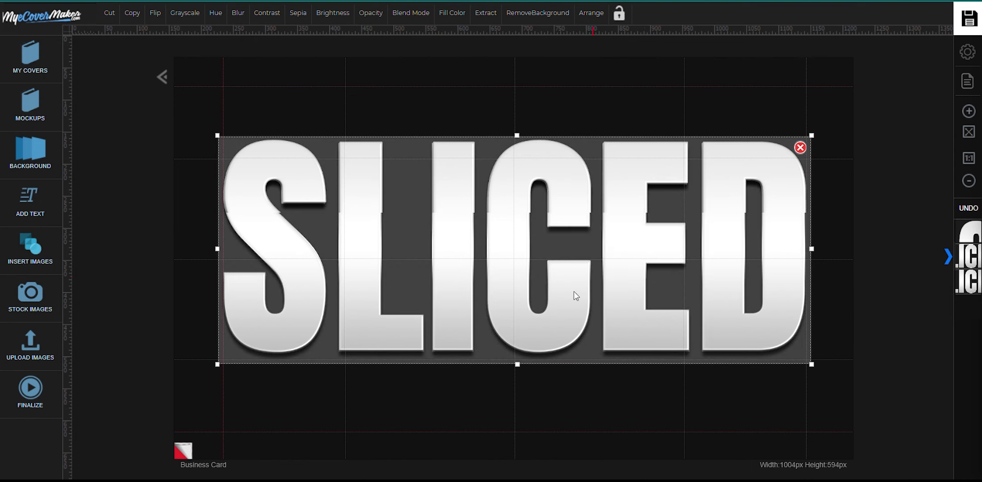
{"action": "left_click", "coordinate": [110, 13]}
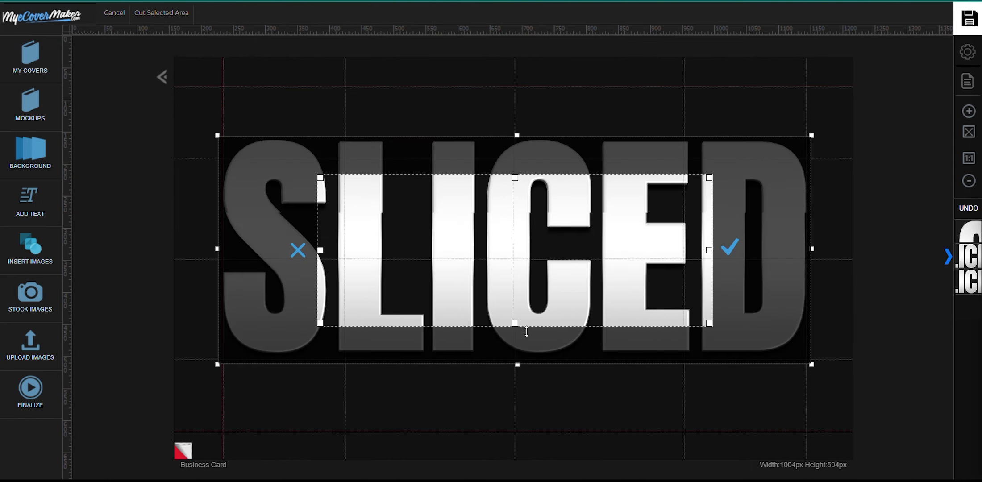
{"action": "left_click_drag", "start_coordinate": [526, 332], "coordinate": [530, 365]}
{"action": "left_click_drag", "start_coordinate": [709, 269], "coordinate": [846, 267]}
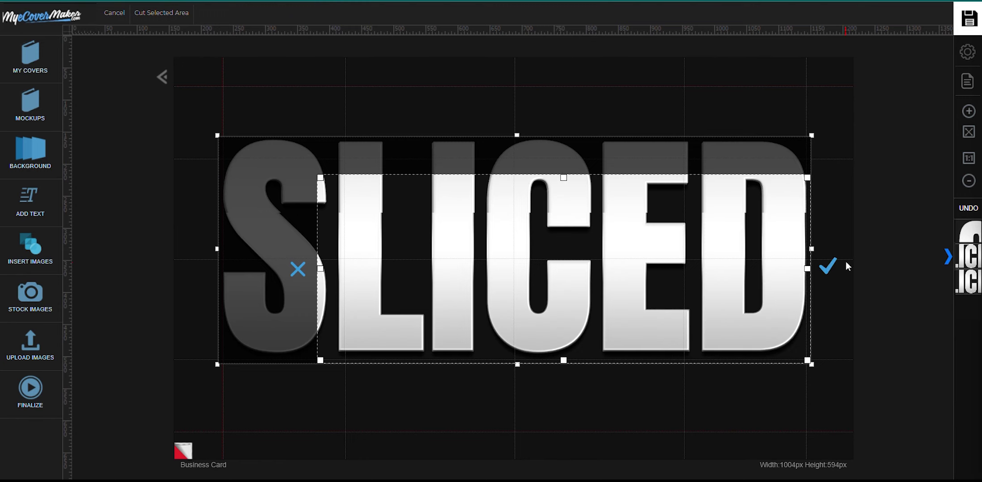
{"action": "left_click_drag", "start_coordinate": [320, 268], "coordinate": [221, 268]}
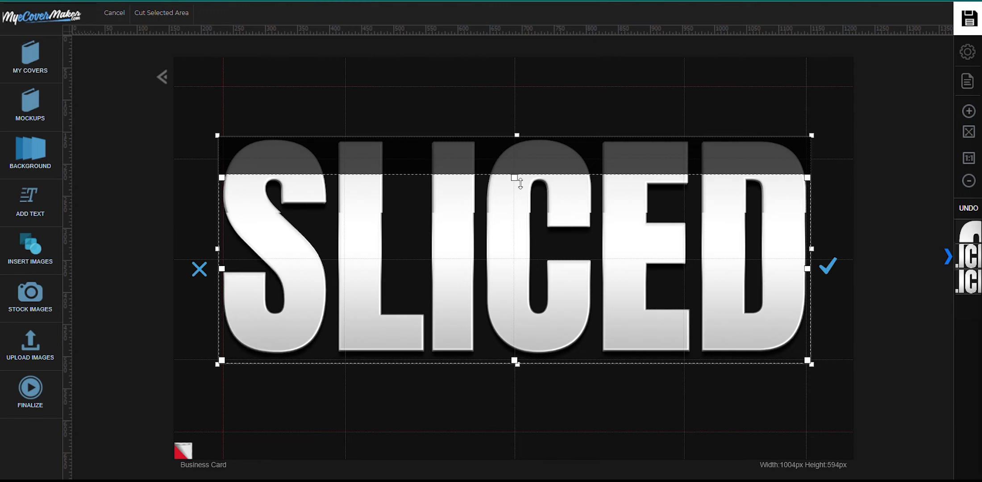
{"action": "left_click_drag", "start_coordinate": [520, 183], "coordinate": [506, 288]}
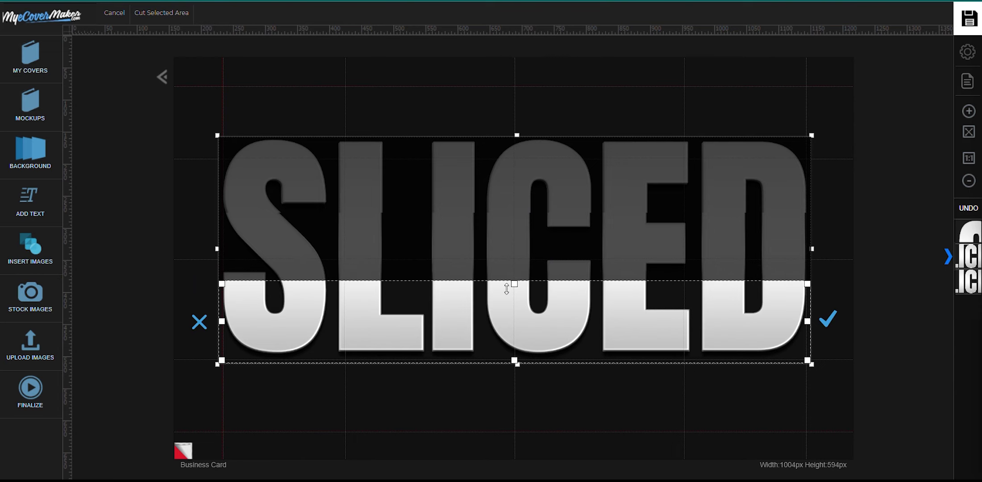
{"action": "left_click", "coordinate": [834, 322]}
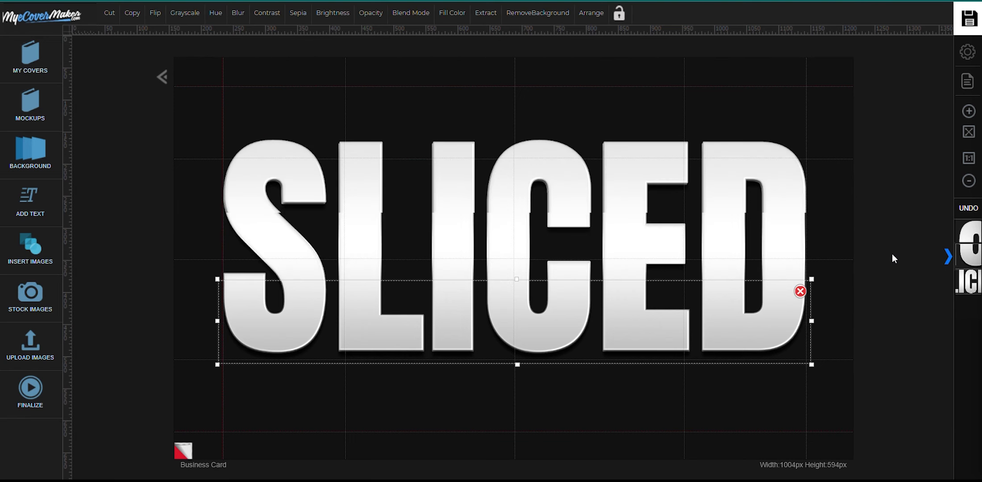
{"action": "left_click", "coordinate": [612, 200]}
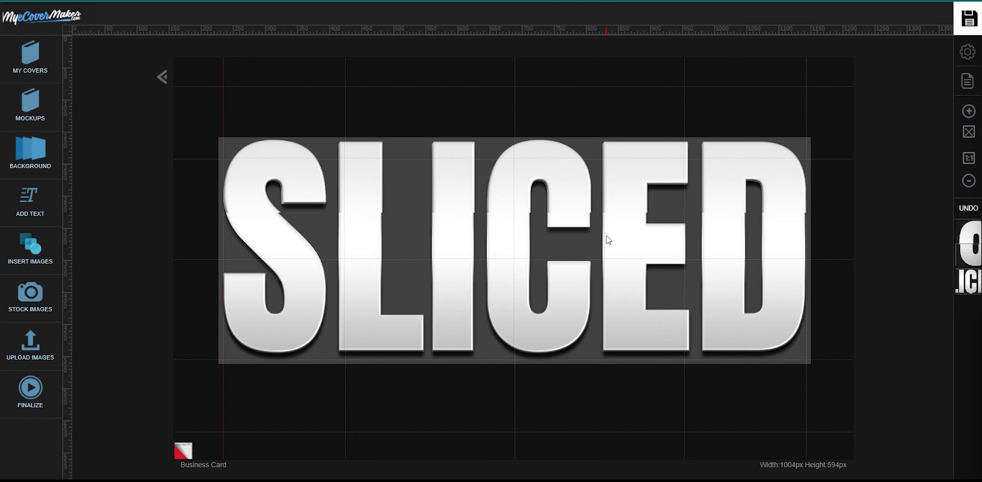
{"action": "left_click", "coordinate": [607, 249]}
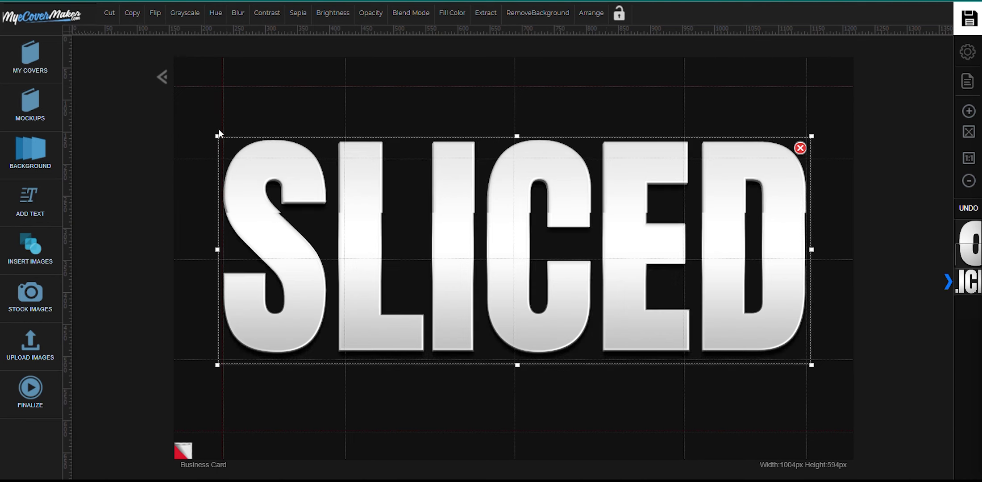
Step: Cut the full copy down to a thin horizontal band through the letters' middle
{"action": "left_click", "coordinate": [109, 13]}
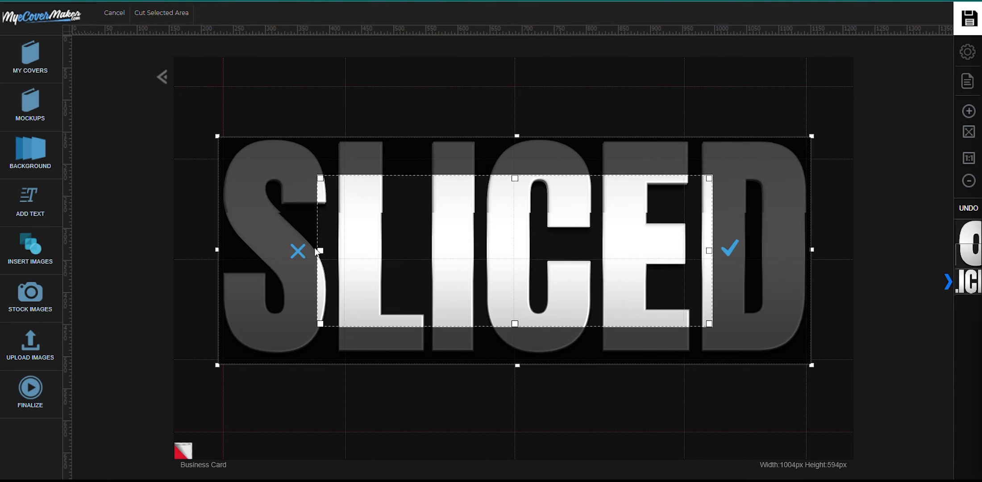
{"action": "left_click_drag", "start_coordinate": [320, 251], "coordinate": [221, 251]}
{"action": "left_click_drag", "start_coordinate": [709, 251], "coordinate": [809, 256]}
{"action": "left_click_drag", "start_coordinate": [514, 179], "coordinate": [513, 218]}
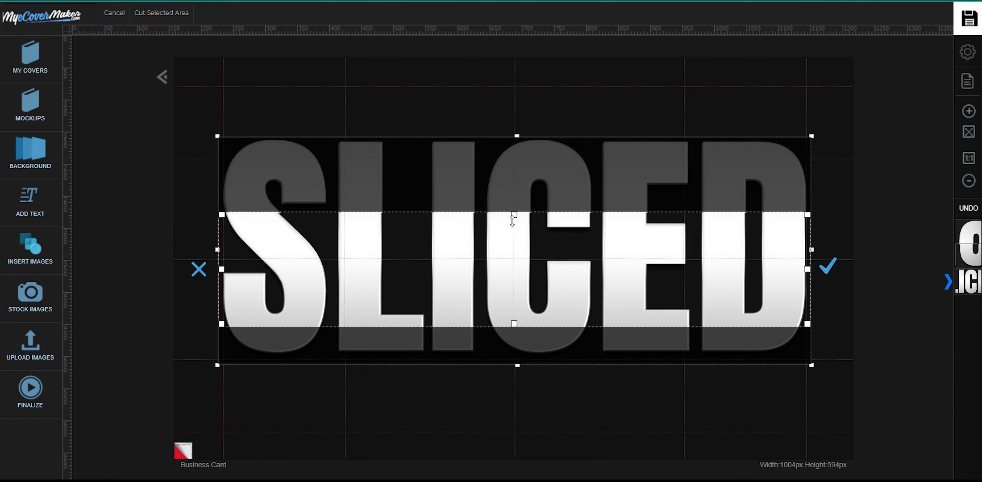
{"action": "left_click_drag", "start_coordinate": [514, 324], "coordinate": [524, 283]}
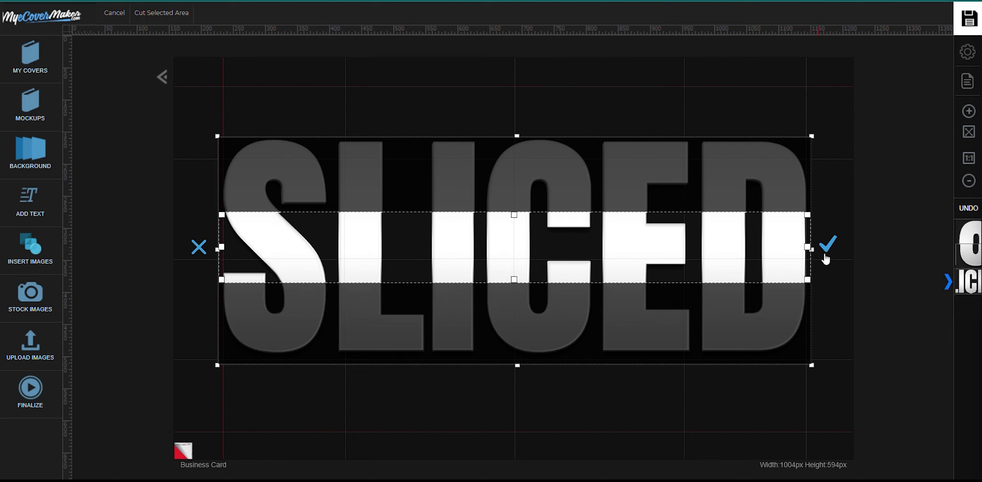
{"action": "left_click", "coordinate": [828, 248]}
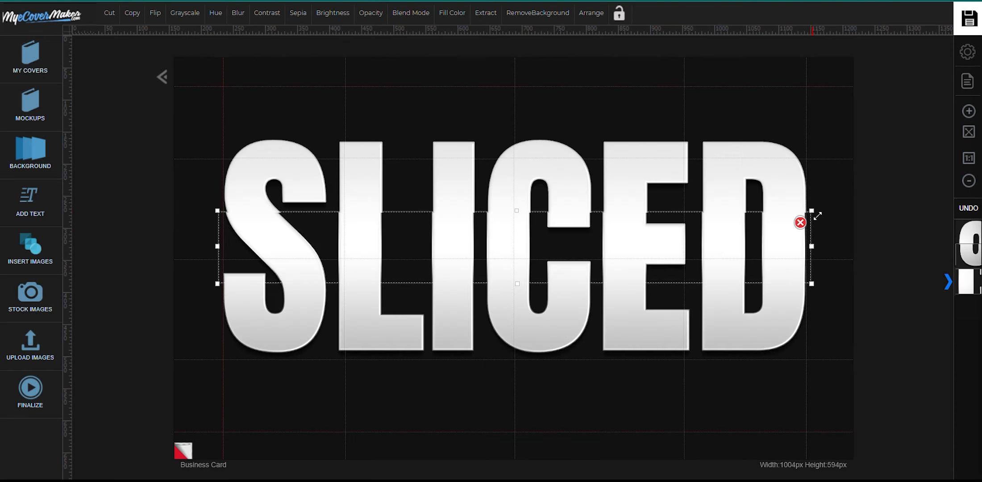
Step: Narrow the middle strip and shift it slightly so it sits offset from the other slices
{"action": "left_click_drag", "start_coordinate": [818, 215], "coordinate": [803, 218]}
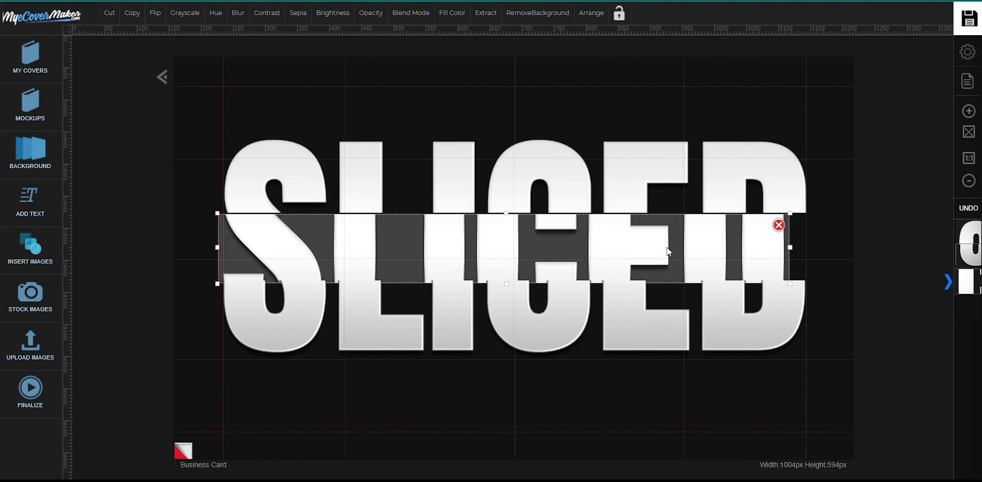
{"action": "left_click_drag", "start_coordinate": [667, 251], "coordinate": [675, 245]}
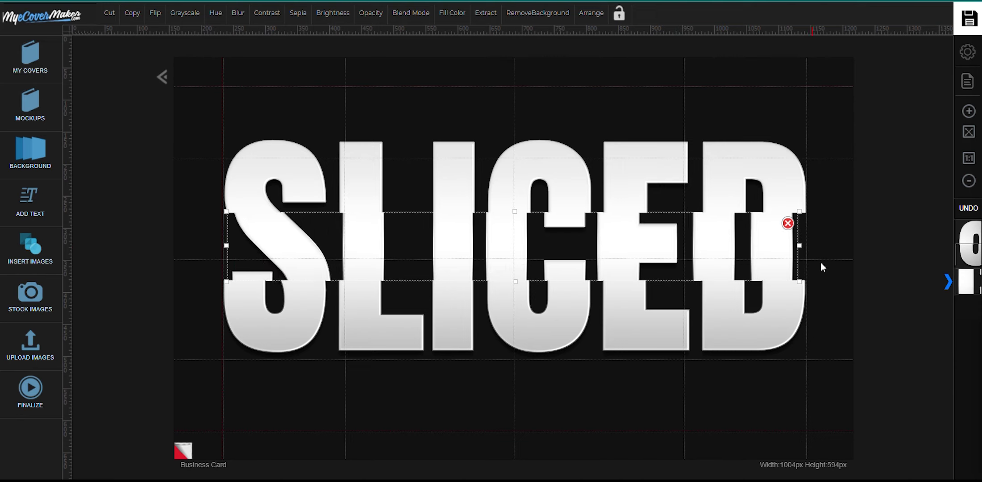
{"action": "left_click", "coordinate": [908, 248]}
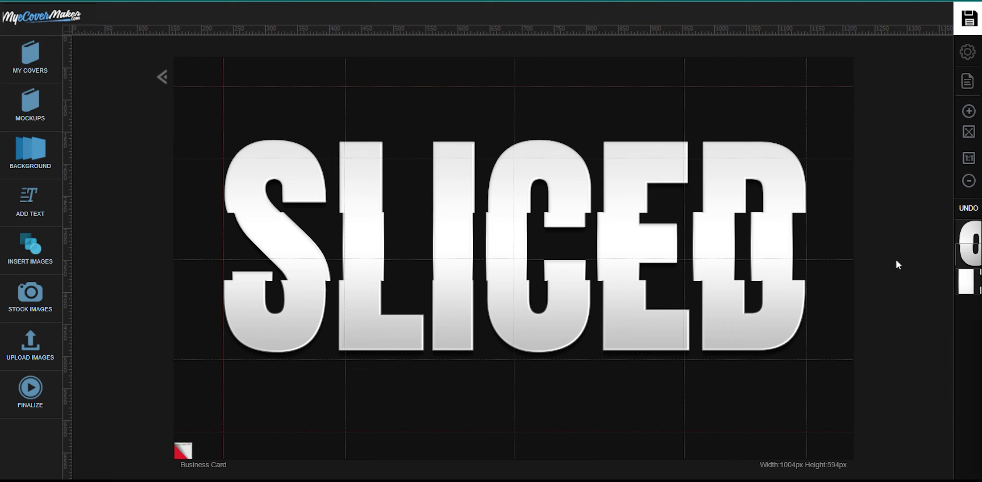
Step: Duplicate the top slice, raise one copy to the canvas top, and fill the other black
{"action": "left_click", "coordinate": [681, 165]}
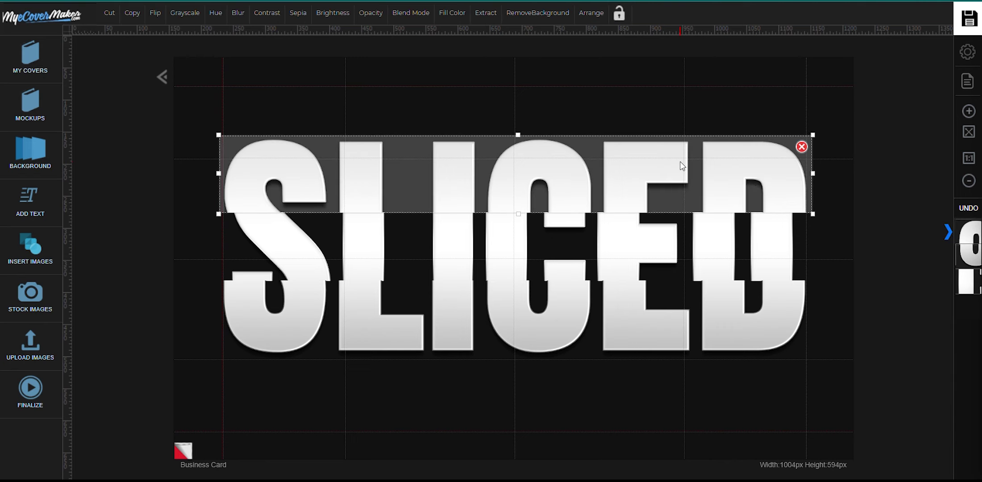
{"action": "left_click", "coordinate": [132, 13]}
{"action": "left_click_drag", "start_coordinate": [542, 255], "coordinate": [543, 115]}
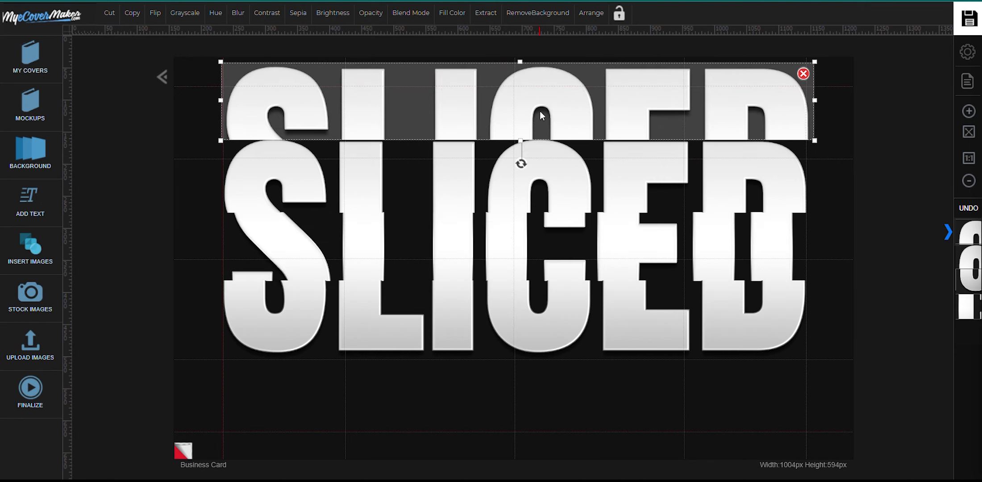
{"action": "left_click", "coordinate": [578, 184]}
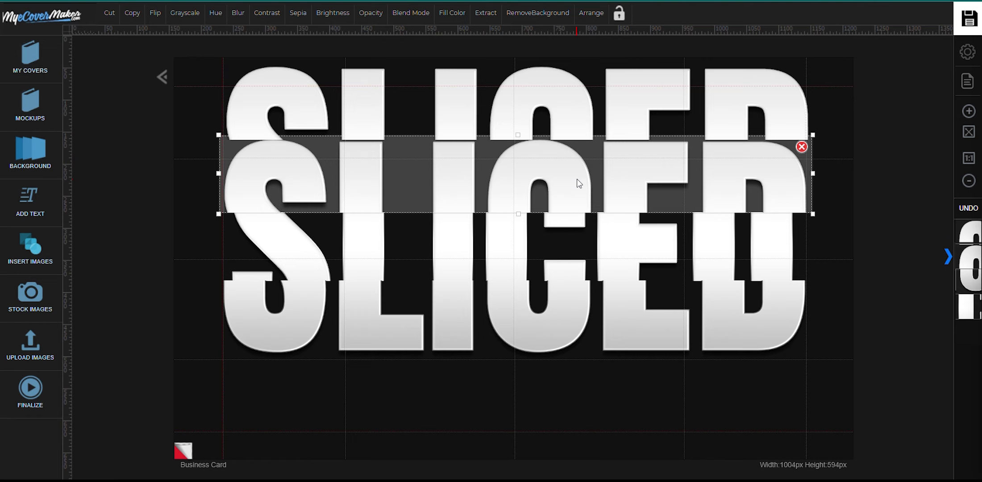
{"action": "left_click", "coordinate": [451, 13]}
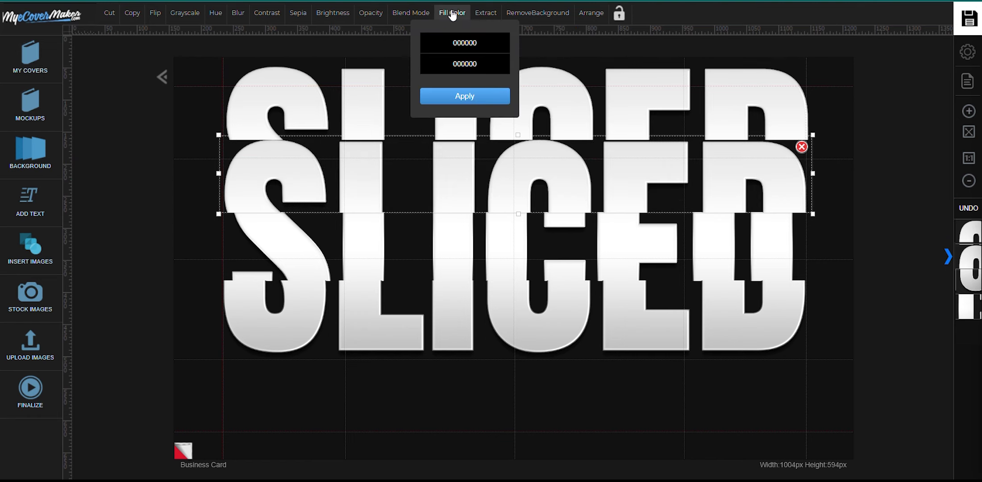
{"action": "left_click", "coordinate": [466, 43]}
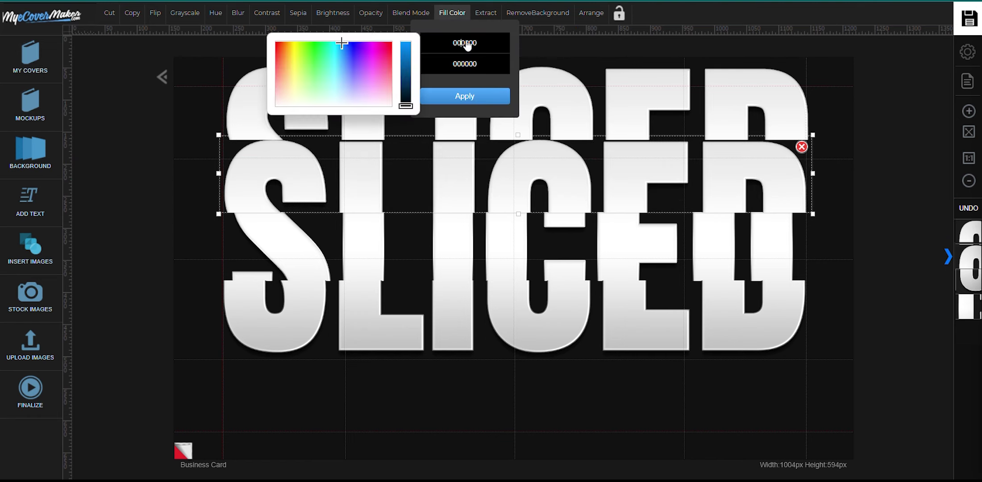
{"action": "left_click", "coordinate": [475, 97]}
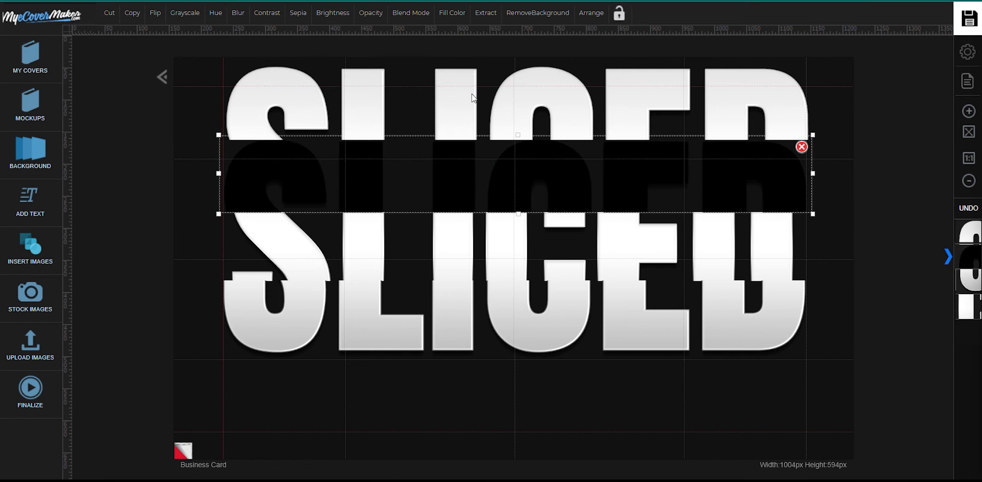
Step: Blur the black slice to about 26 and set the white top slice back over it, slightly right
{"action": "left_click", "coordinate": [238, 13]}
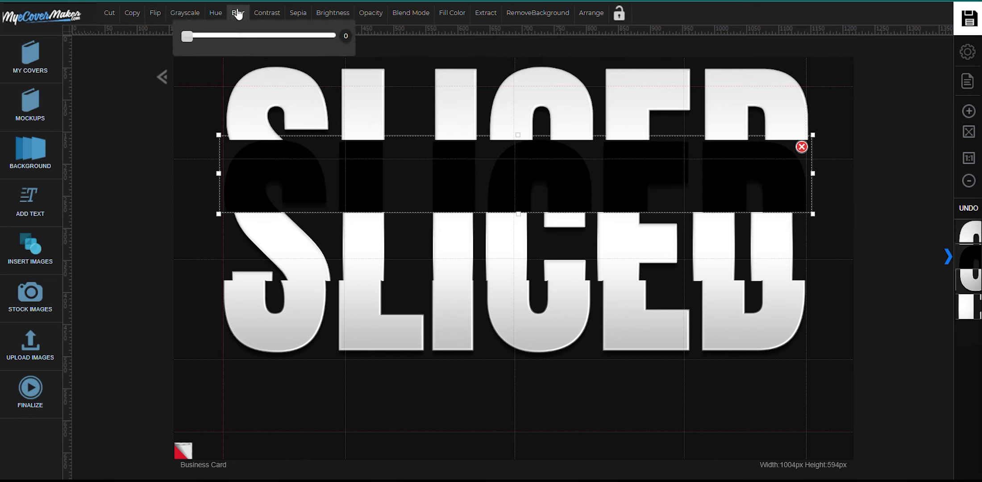
{"action": "left_click_drag", "start_coordinate": [203, 39], "coordinate": [315, 42]}
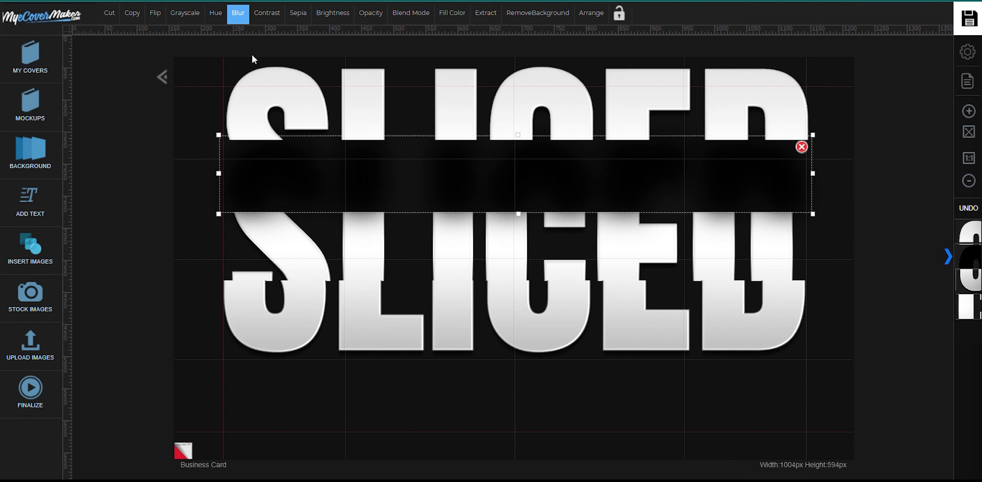
{"action": "left_click", "coordinate": [123, 174]}
{"action": "left_click", "coordinate": [533, 186]}
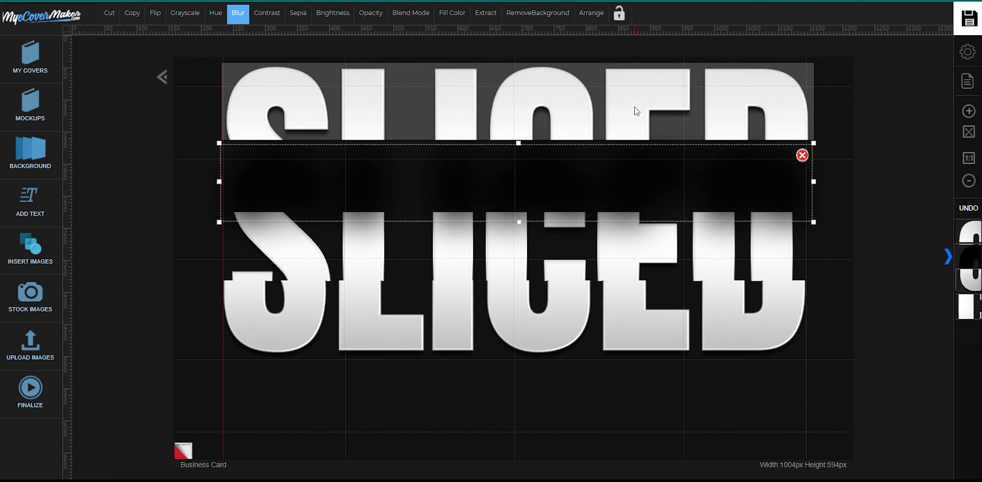
{"action": "left_click_drag", "start_coordinate": [635, 114], "coordinate": [633, 182]}
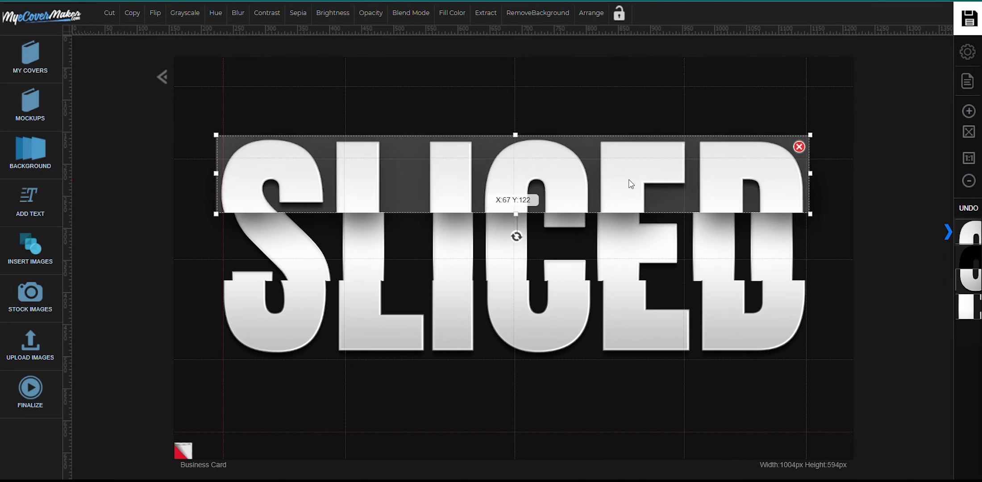
{"action": "left_click_drag", "start_coordinate": [633, 182], "coordinate": [639, 179]}
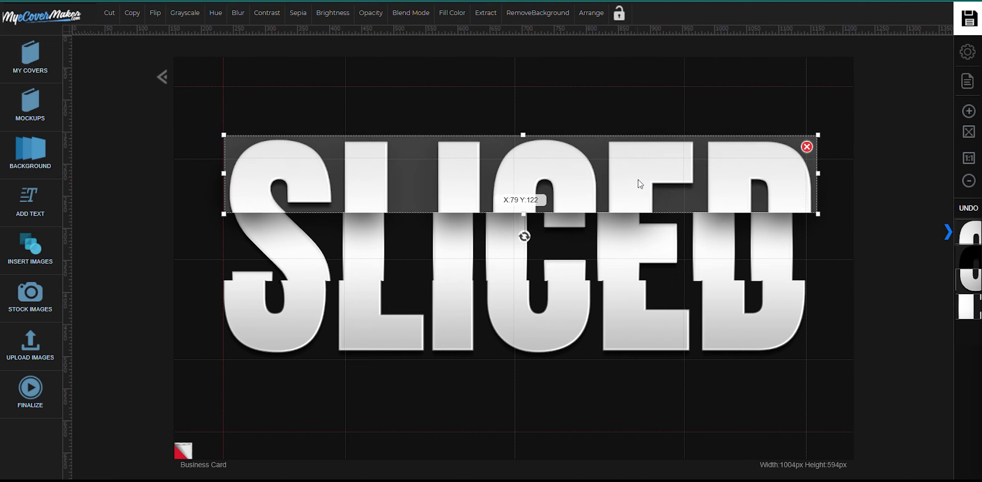
Step: Reposition the bottom slice copy, blur the black copy, and raise that shadow about 20 px
{"action": "left_click", "coordinate": [892, 220]}
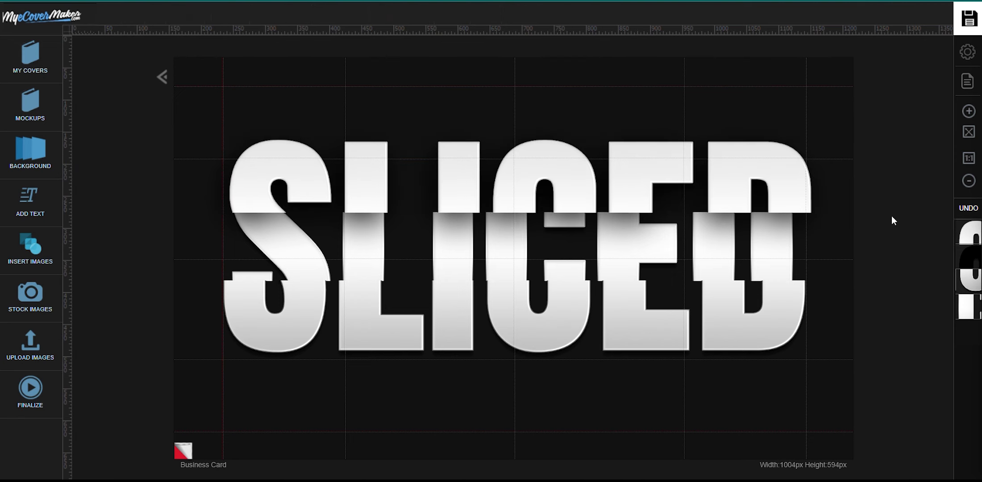
{"action": "left_click_drag", "start_coordinate": [583, 322], "coordinate": [658, 297]}
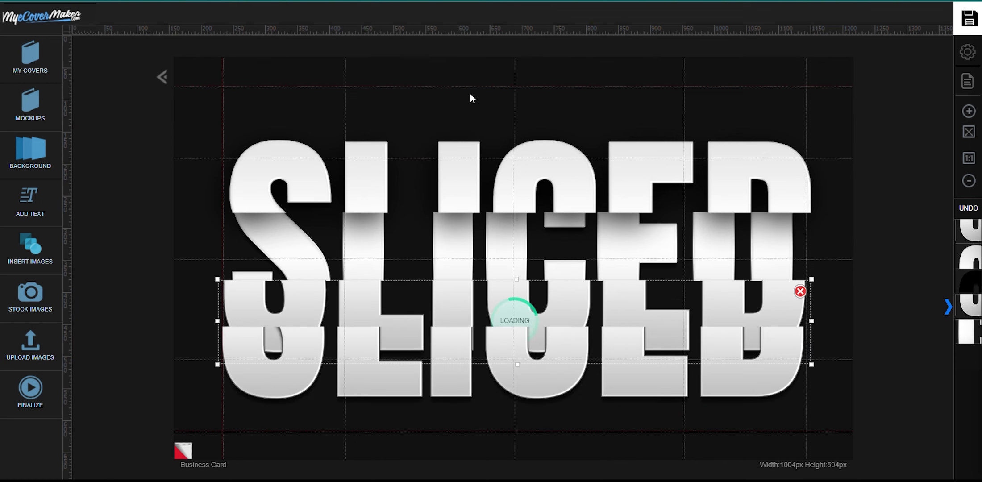
{"action": "left_click_drag", "start_coordinate": [455, 308], "coordinate": [449, 296]}
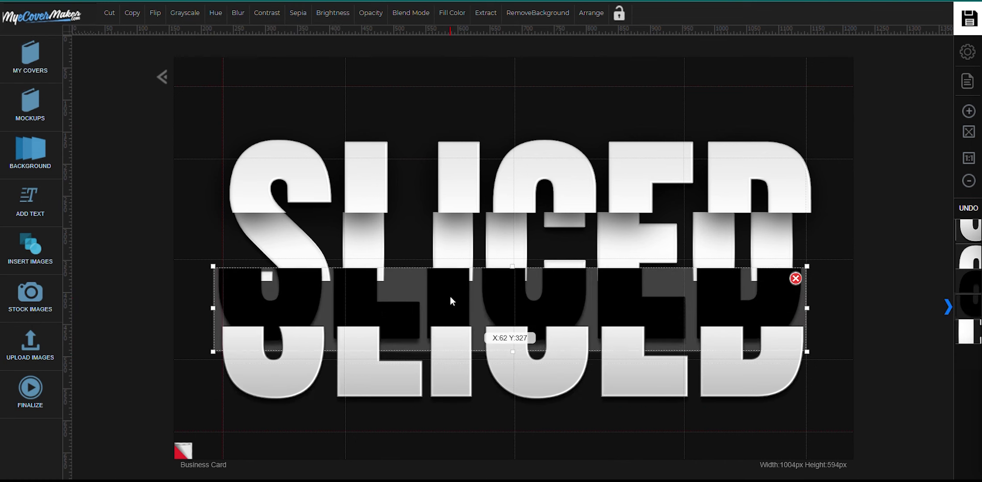
{"action": "left_click_drag", "start_coordinate": [187, 36], "coordinate": [249, 37]}
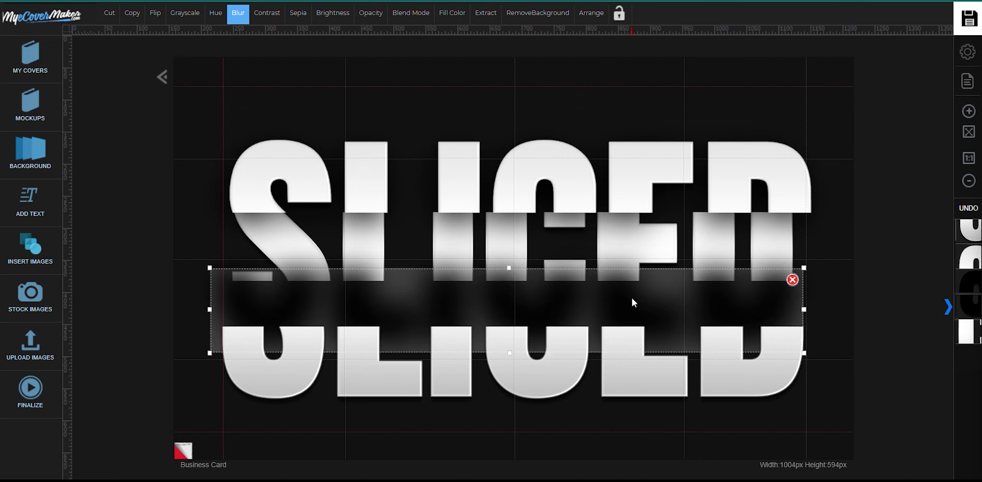
{"action": "left_click_drag", "start_coordinate": [632, 300], "coordinate": [662, 360]}
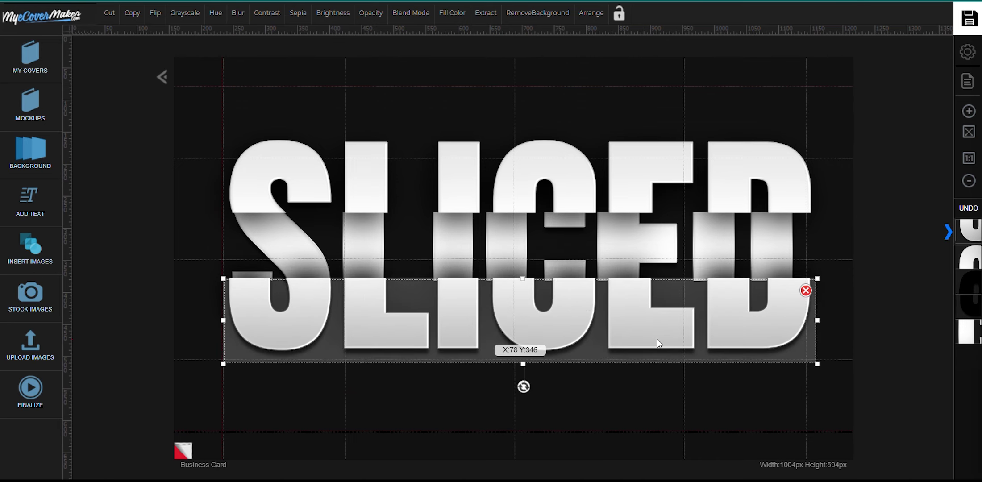
{"action": "left_click_drag", "start_coordinate": [662, 360], "coordinate": [662, 345]}
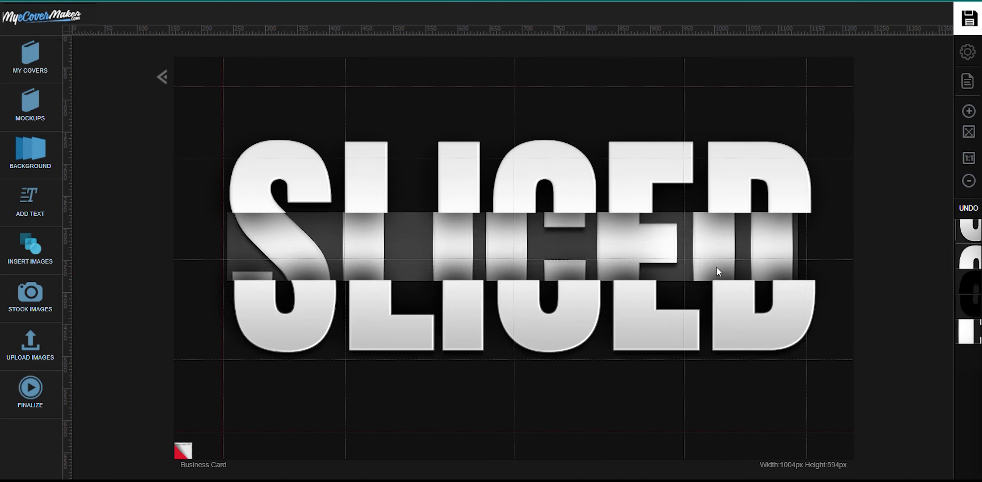
Step: Tilt the top slice about -1° and the bottom slice about 2°, nudging the top slice right
{"action": "left_click", "coordinate": [653, 179]}
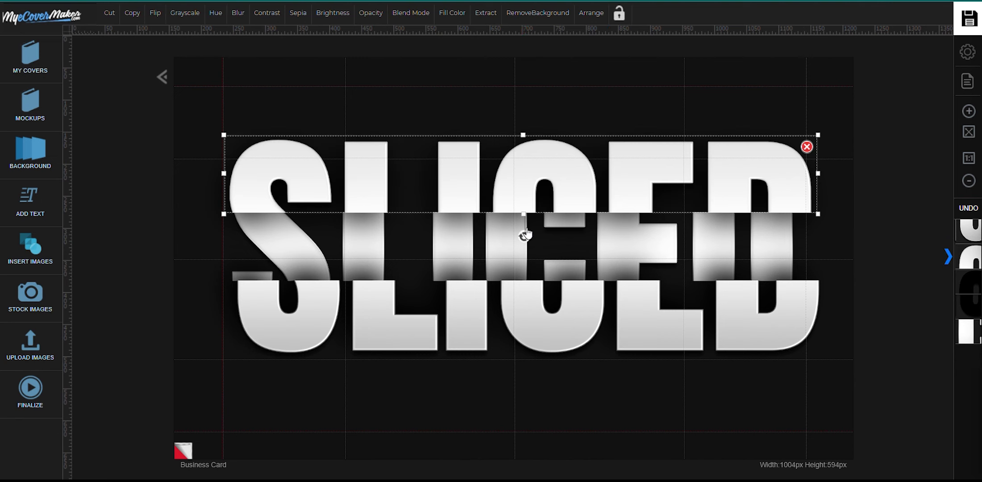
{"action": "left_click_drag", "start_coordinate": [524, 235], "coordinate": [525, 234]}
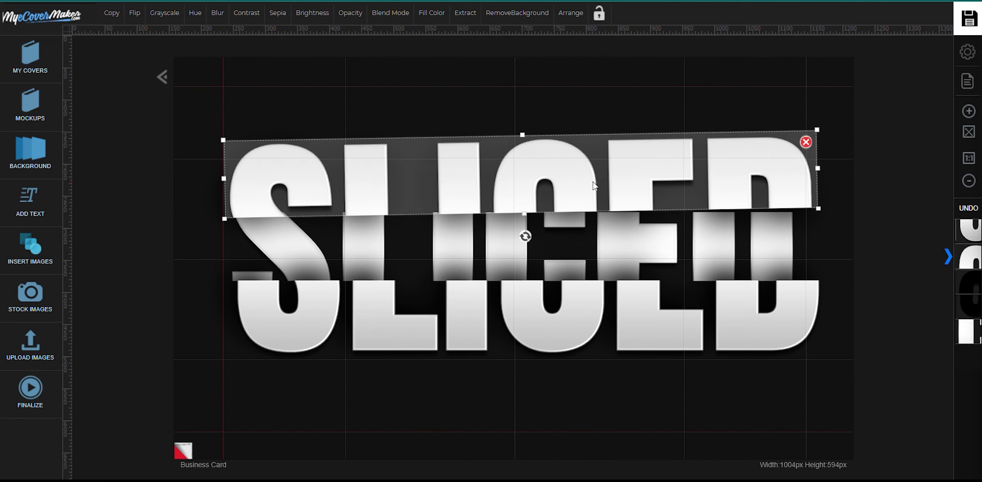
{"action": "left_click", "coordinate": [590, 309]}
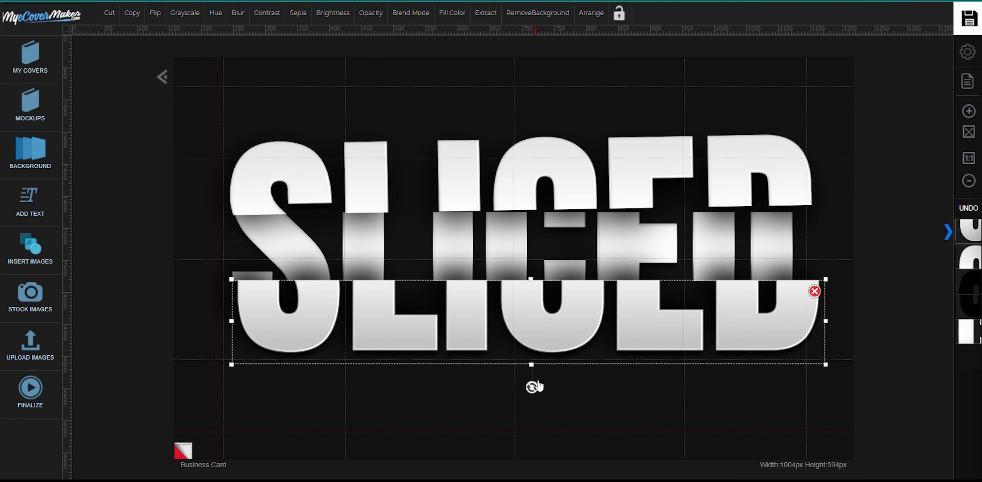
{"action": "left_click_drag", "start_coordinate": [533, 387], "coordinate": [531, 388]}
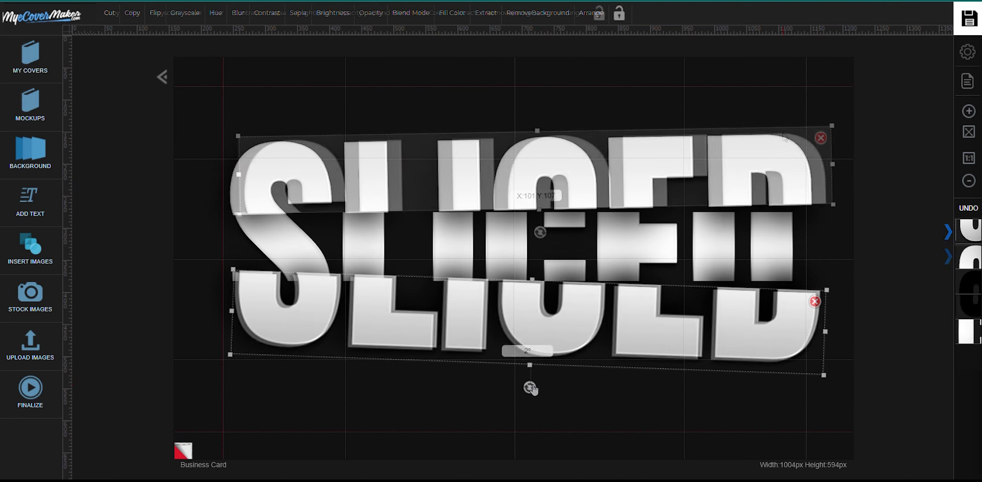
{"action": "left_click_drag", "start_coordinate": [774, 135], "coordinate": [782, 133]}
{"action": "left_click", "coordinate": [894, 152]}
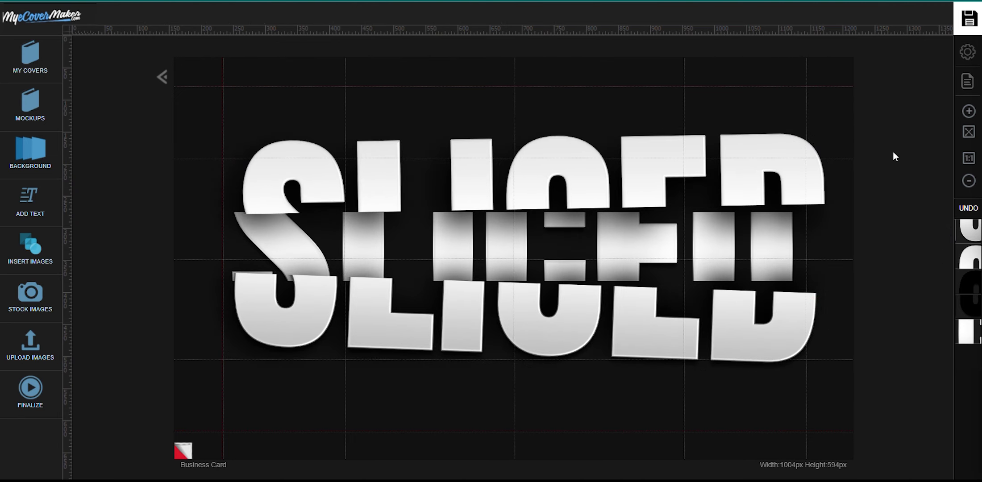